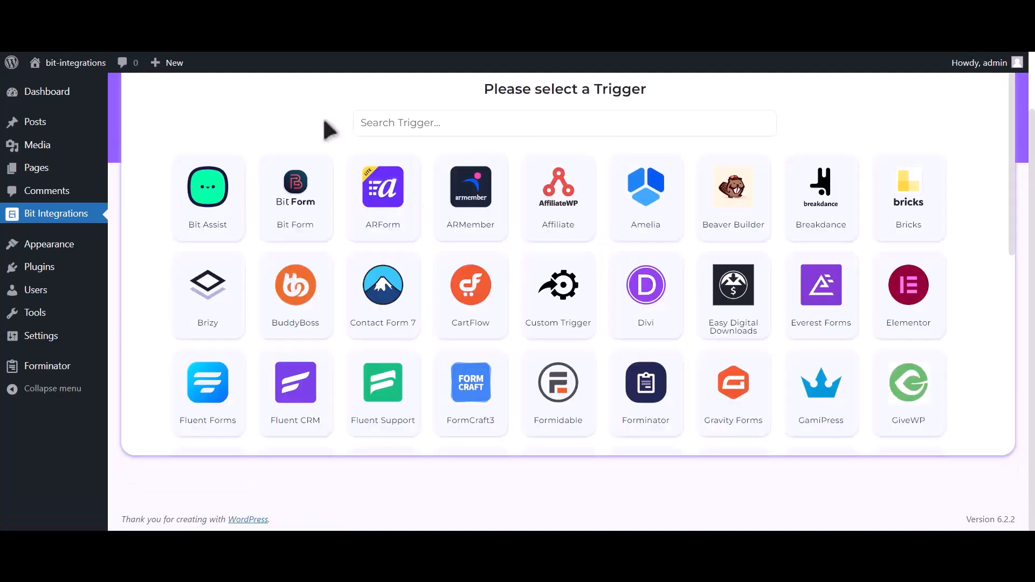
Step: Choose Forminator as the flow's trigger, with its contact-us form as the source
{"action": "left_click", "coordinate": [408, 116]}
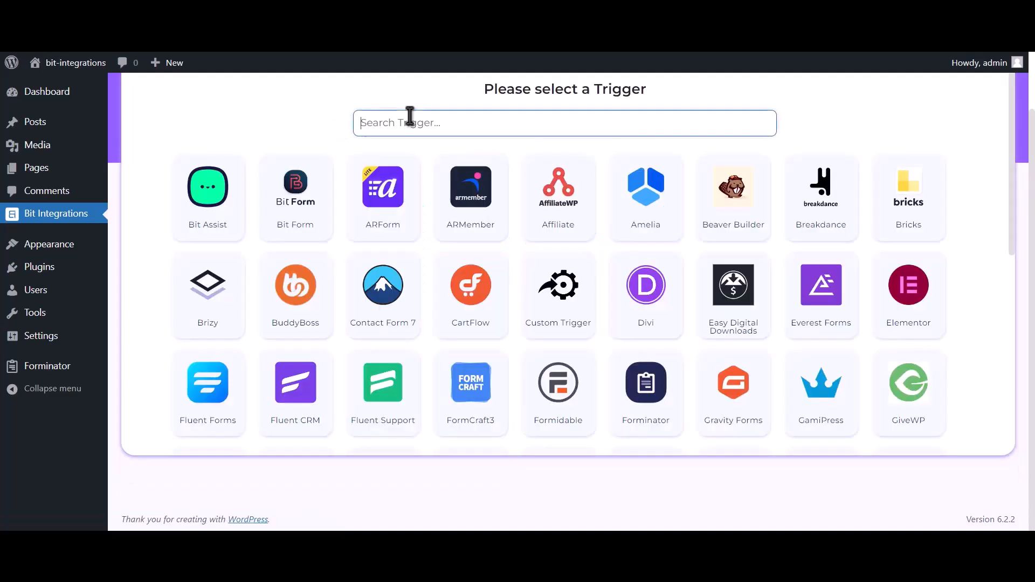
{"action": "type", "text": "forminator"}
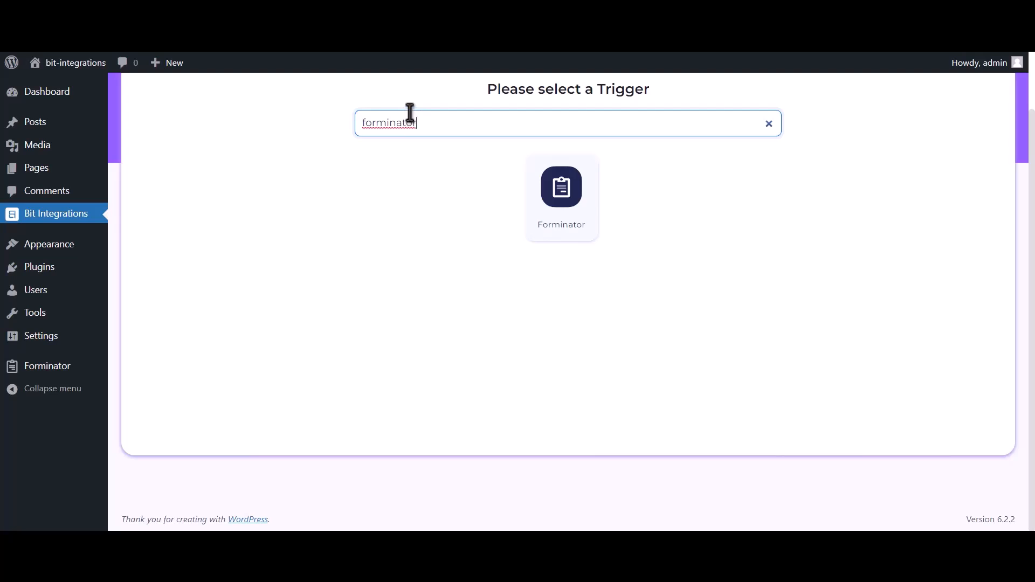
{"action": "left_click", "coordinate": [552, 203]}
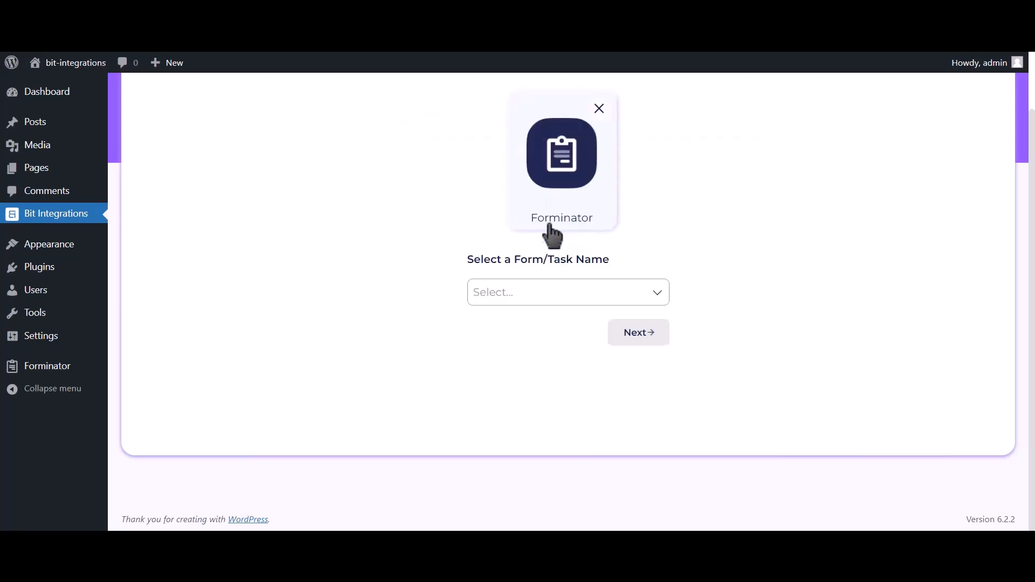
{"action": "left_click", "coordinate": [539, 293]}
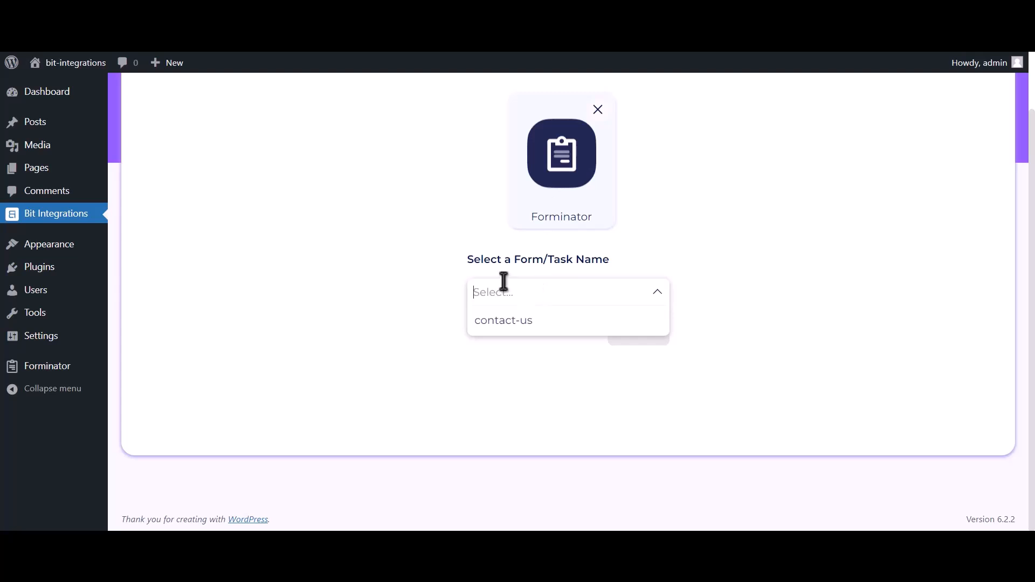
{"action": "left_click", "coordinate": [570, 329]}
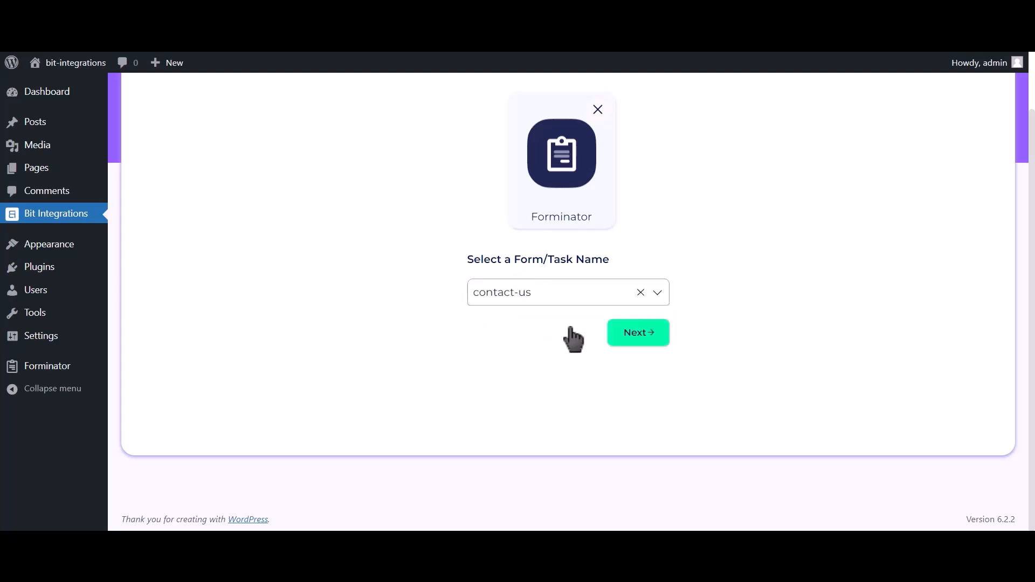
Step: Pick ConstantContact as the action and scroll to its empty Client id and secret settings
{"action": "left_click", "coordinate": [648, 342]}
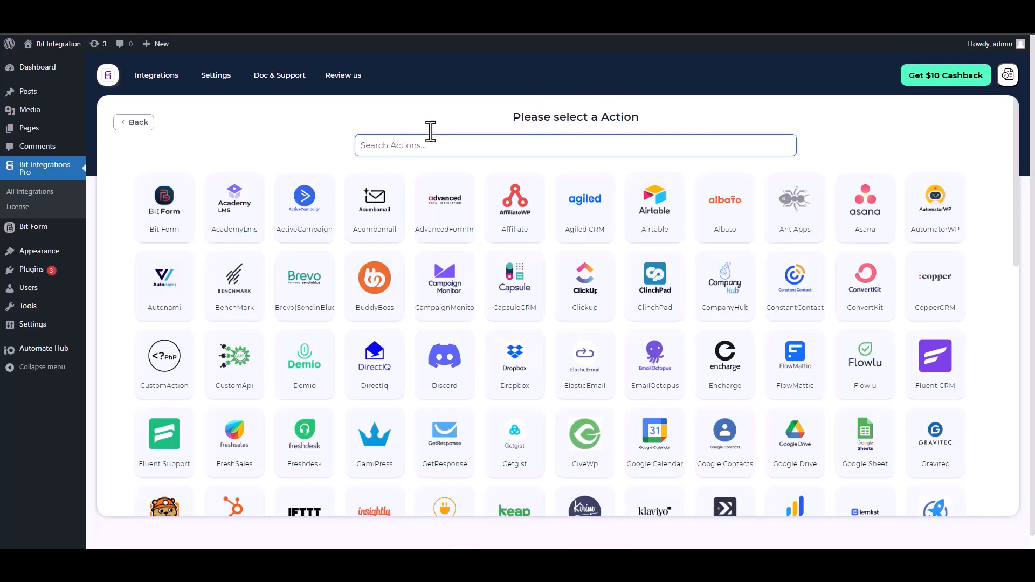
{"action": "type", "text": "con"}
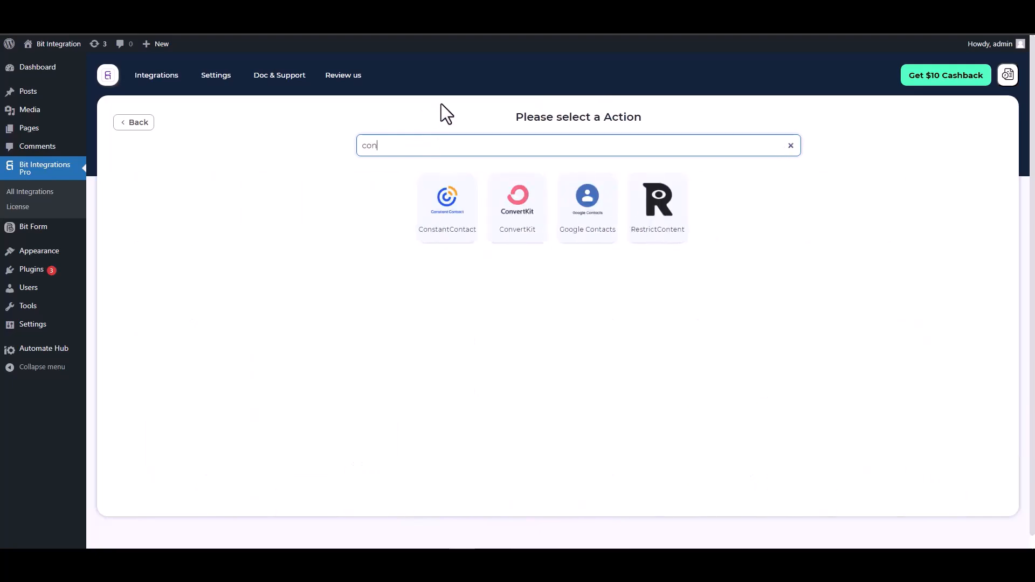
{"action": "left_click", "coordinate": [439, 225]}
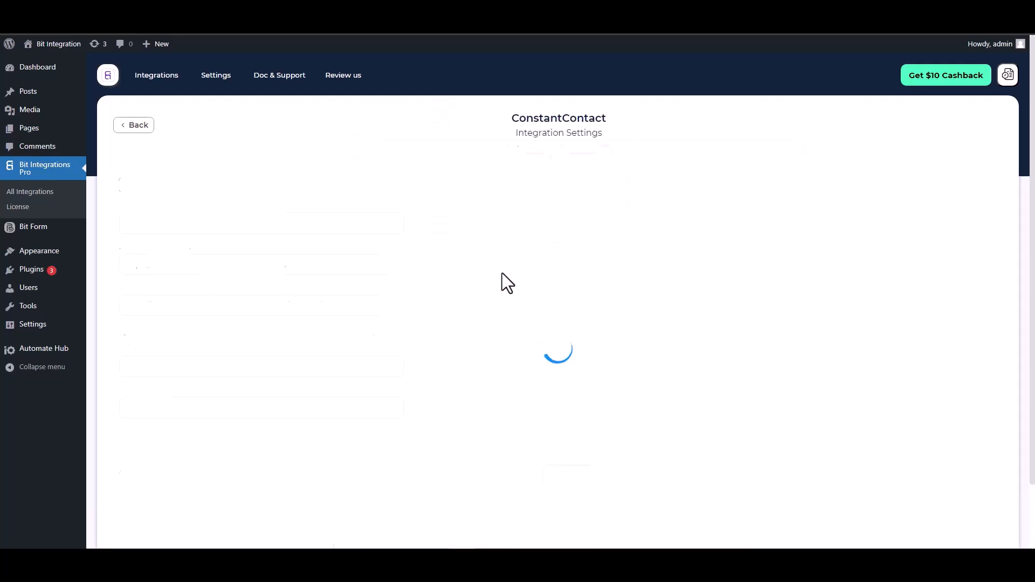
{"action": "scroll", "coordinate": [498, 252], "scroll_direction": "down", "scroll_amount": 2}
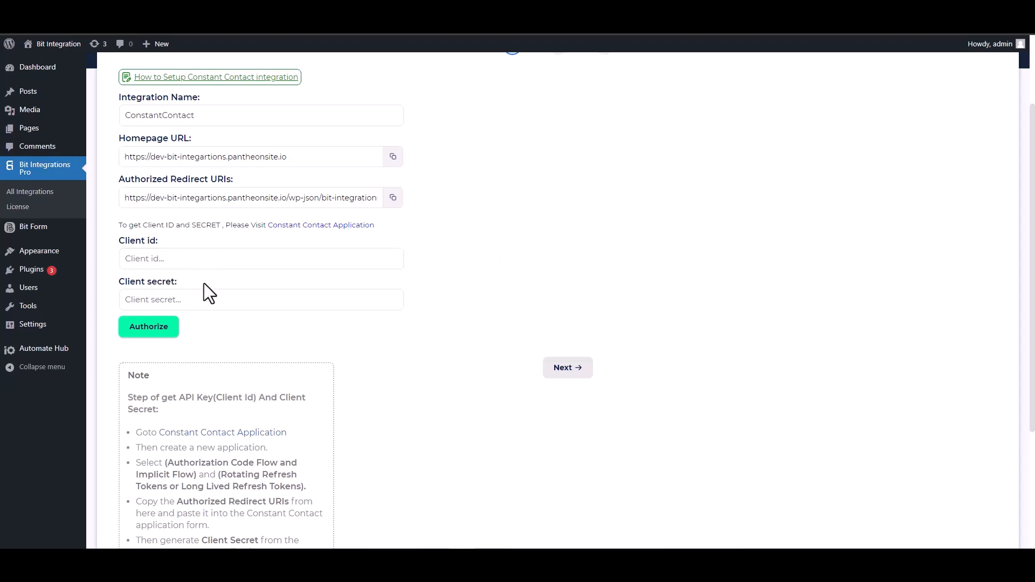
Step: Create a developer application named 'Bit Integrations' using Long Lived Refresh Tokens
{"action": "left_click", "coordinate": [313, 226]}
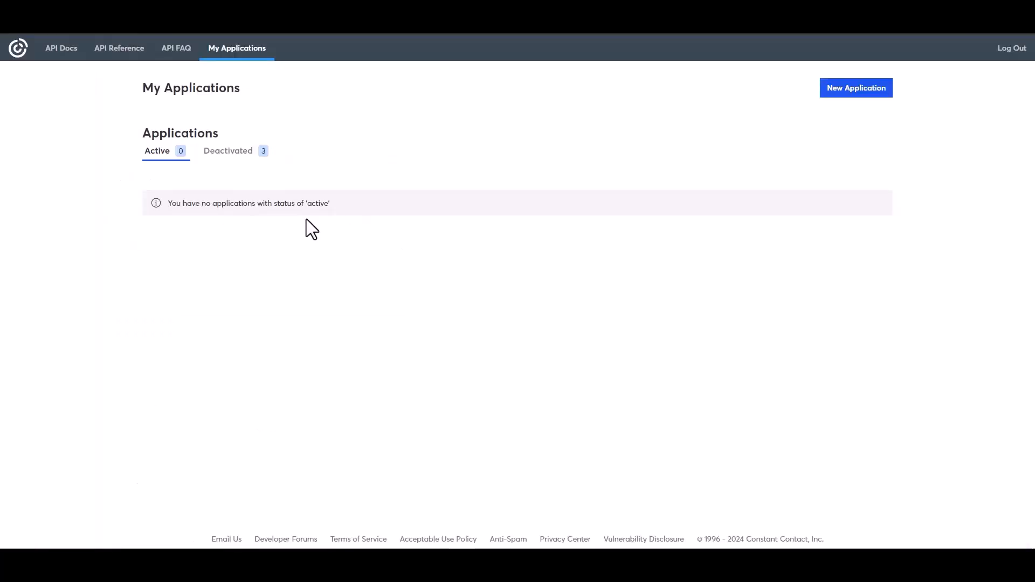
{"action": "left_click", "coordinate": [856, 90]}
{"action": "left_click", "coordinate": [411, 198]}
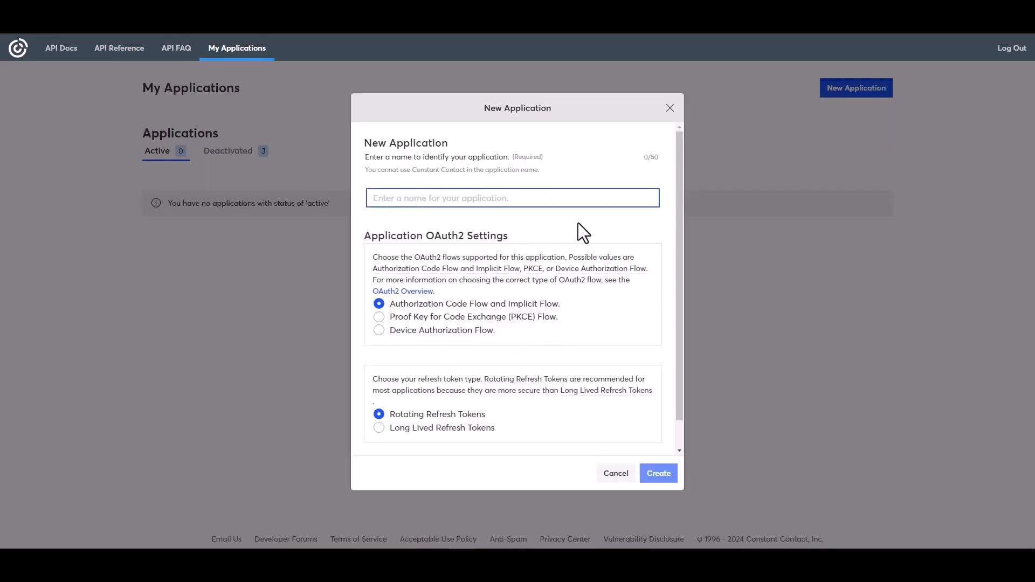
{"action": "type", "text": "Bit Integrations"}
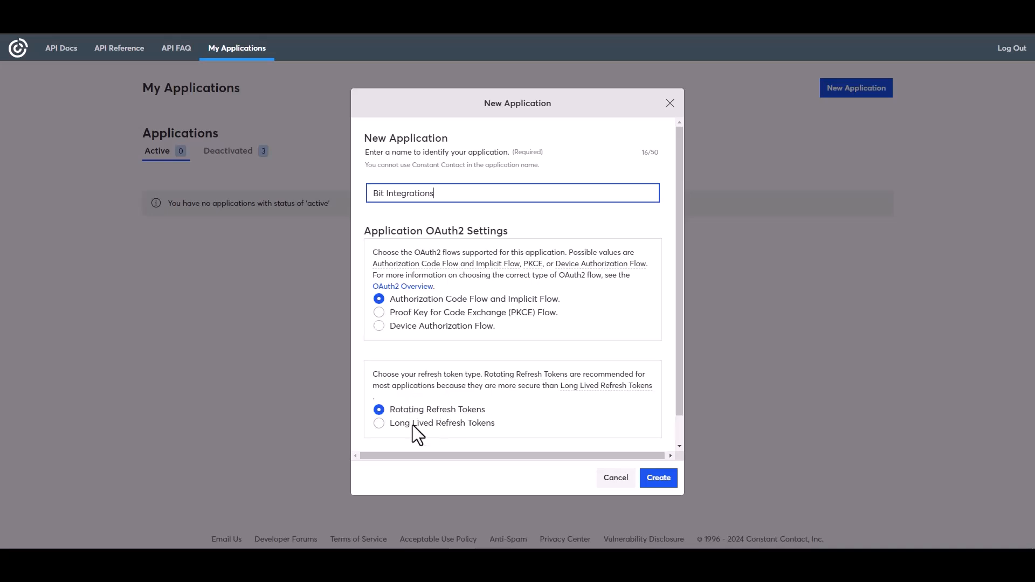
{"action": "left_click", "coordinate": [393, 425]}
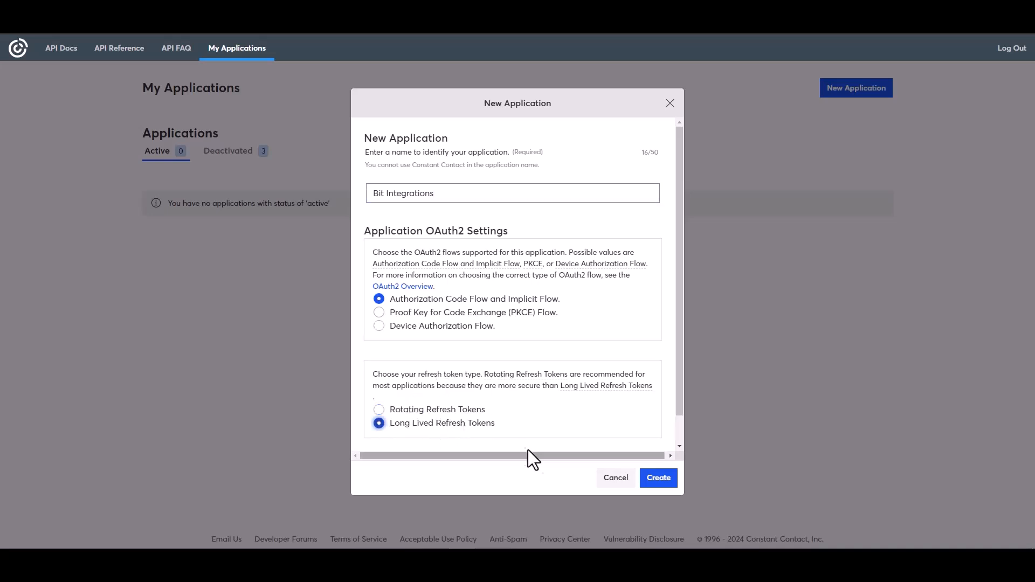
{"action": "left_click", "coordinate": [658, 478]}
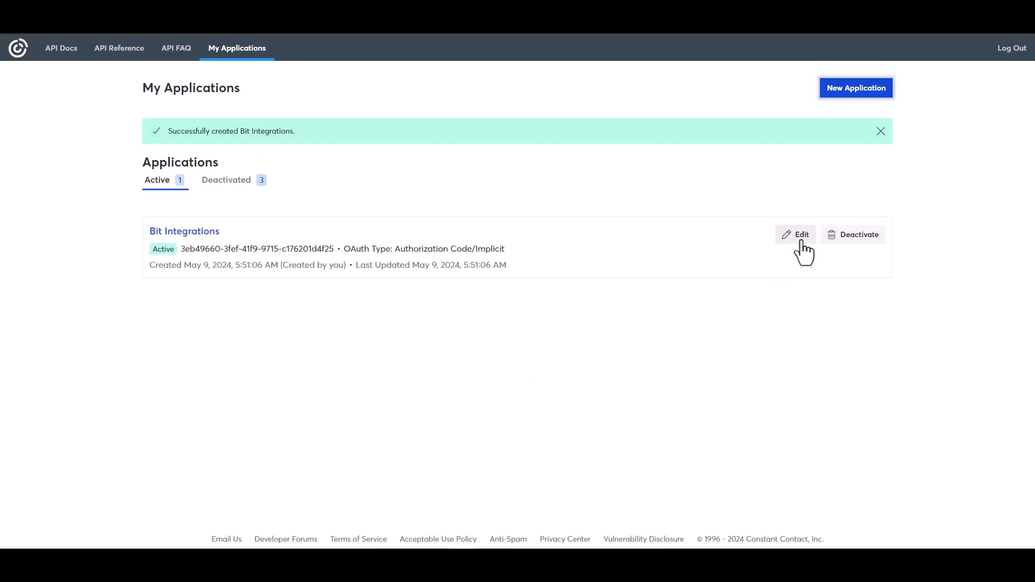
Step: Replace the app's localhost redirect URI with the plugin's authorized redirect URI
{"action": "left_click", "coordinate": [799, 238]}
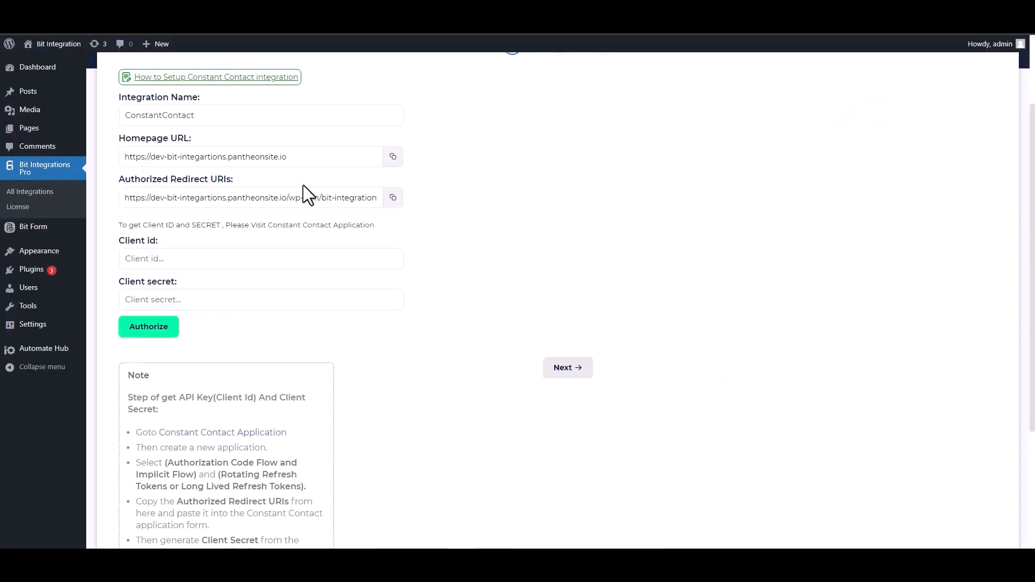
{"action": "left_click", "coordinate": [393, 198]}
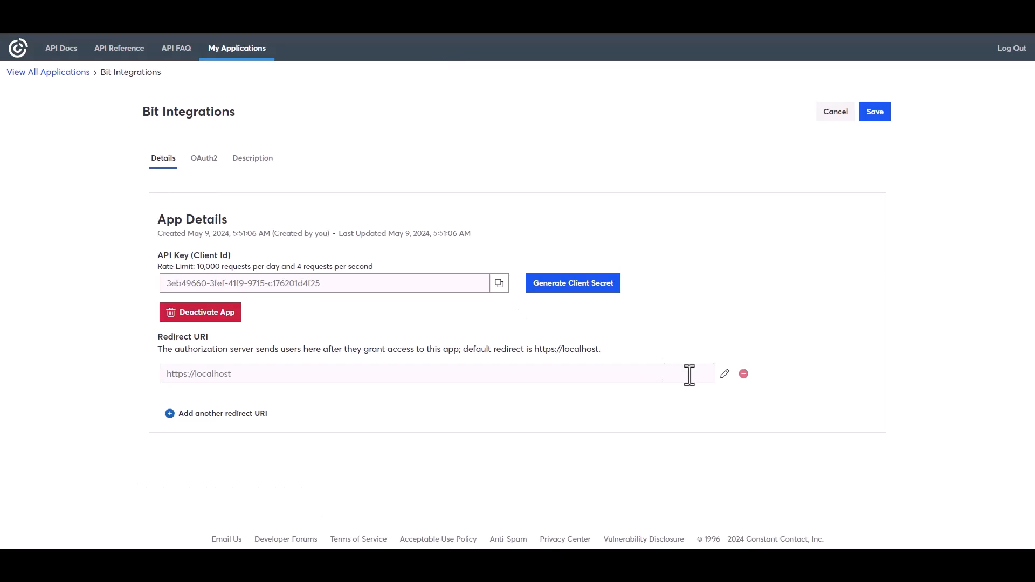
{"action": "left_click", "coordinate": [572, 285]}
{"action": "triple_click", "coordinate": [438, 295]}
{"action": "key", "text": "ctrl+v"}
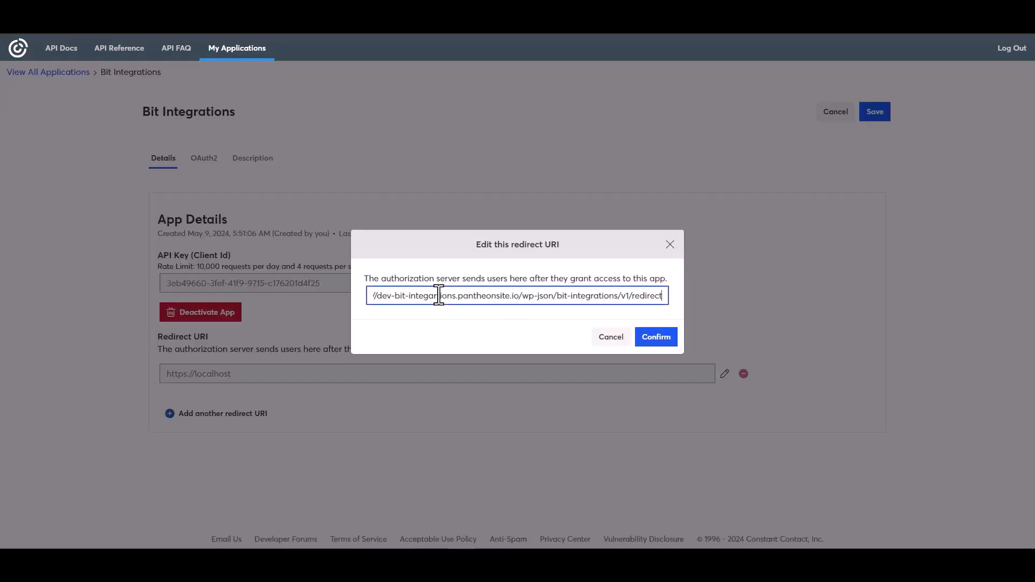
{"action": "left_click", "coordinate": [656, 338]}
Step: Copy the app's API key into the Bit Integrations Client id field
{"action": "left_click", "coordinate": [499, 330]}
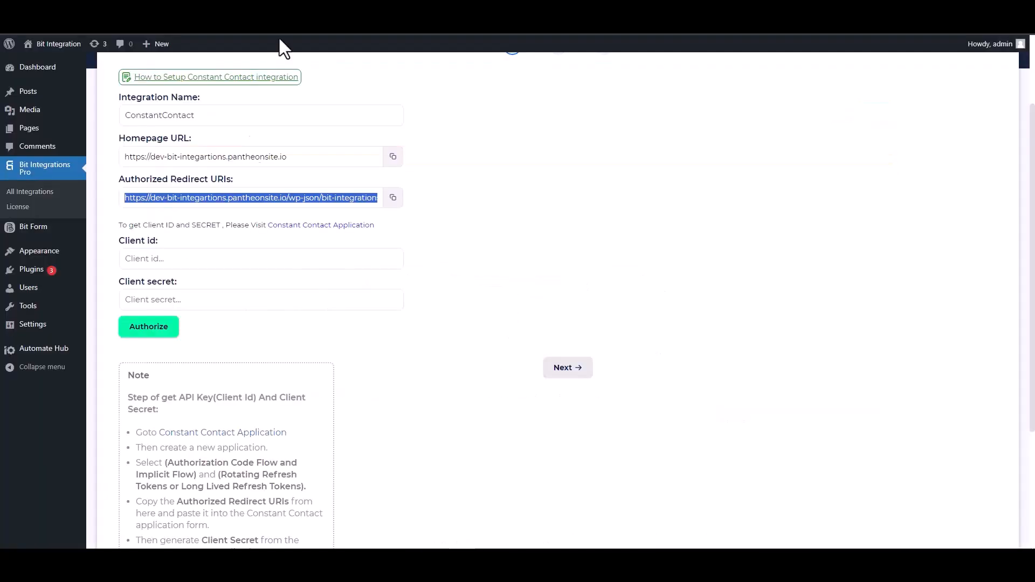
{"action": "left_click", "coordinate": [186, 259]}
{"action": "key", "text": "ctrl+v"}
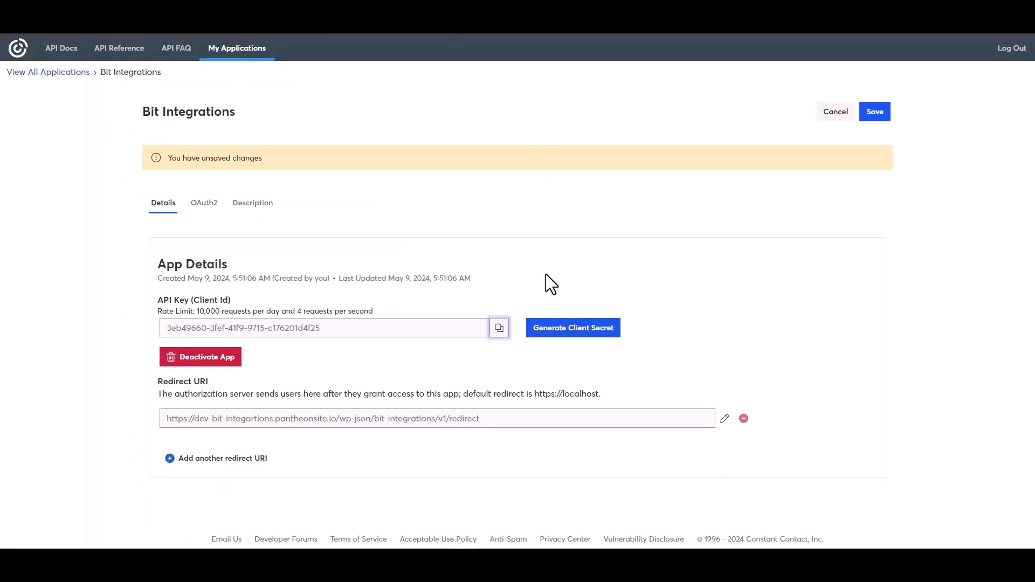
Step: Generate and copy a new client secret, then save the app's changes
{"action": "left_click", "coordinate": [553, 332]}
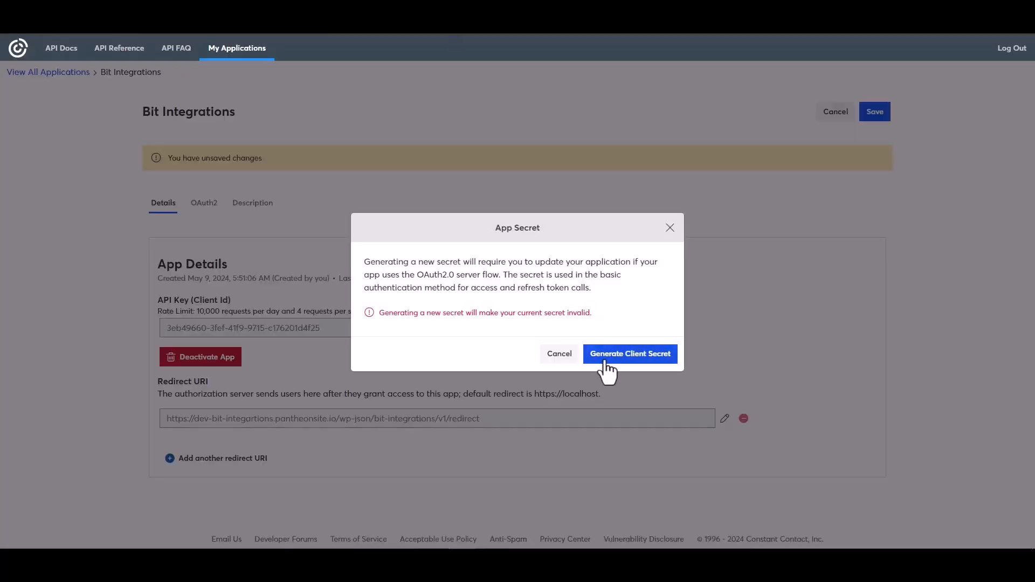
{"action": "left_click", "coordinate": [614, 366]}
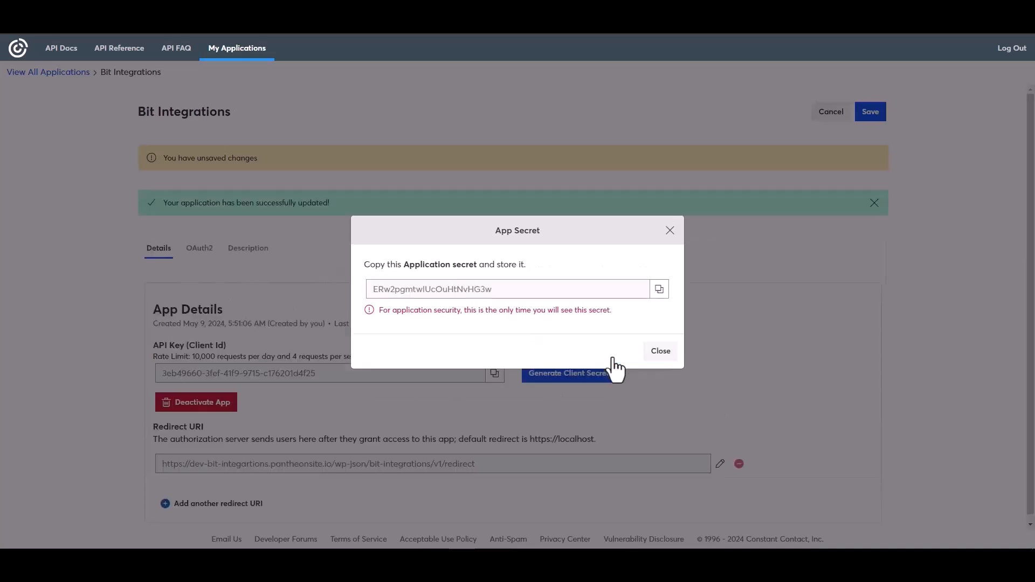
{"action": "left_click", "coordinate": [660, 291]}
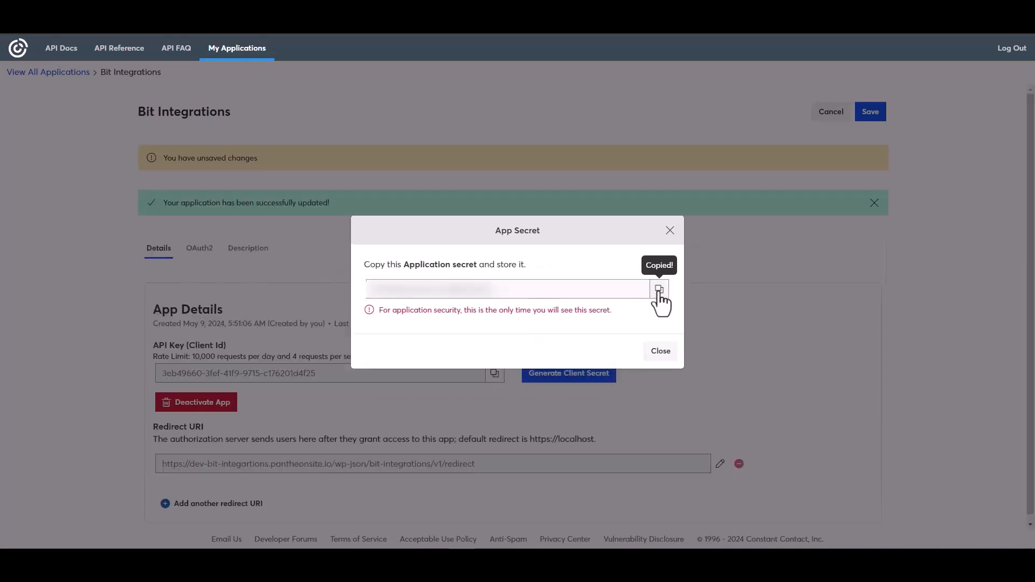
{"action": "left_click", "coordinate": [660, 351]}
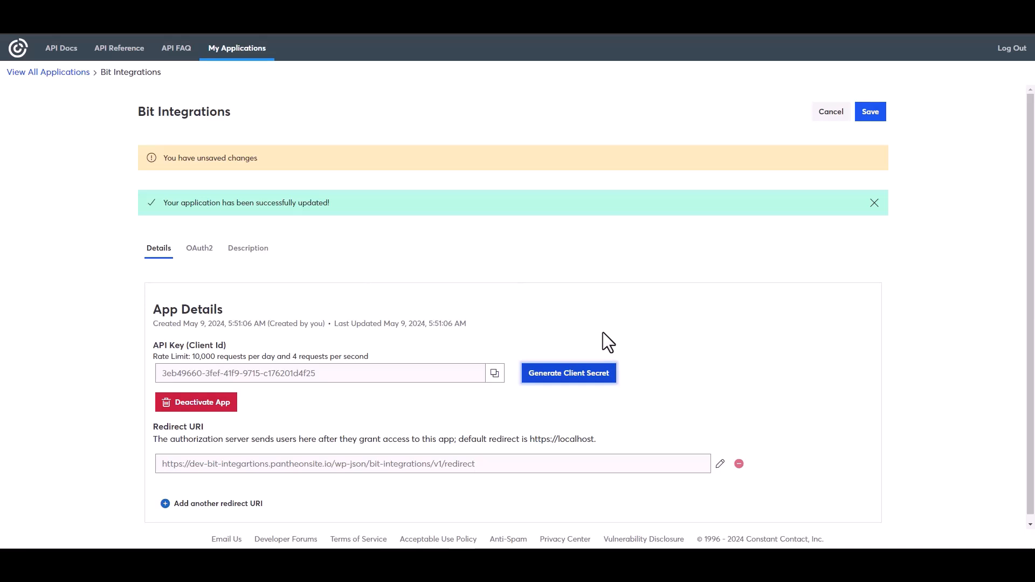
{"action": "left_click", "coordinate": [869, 113]}
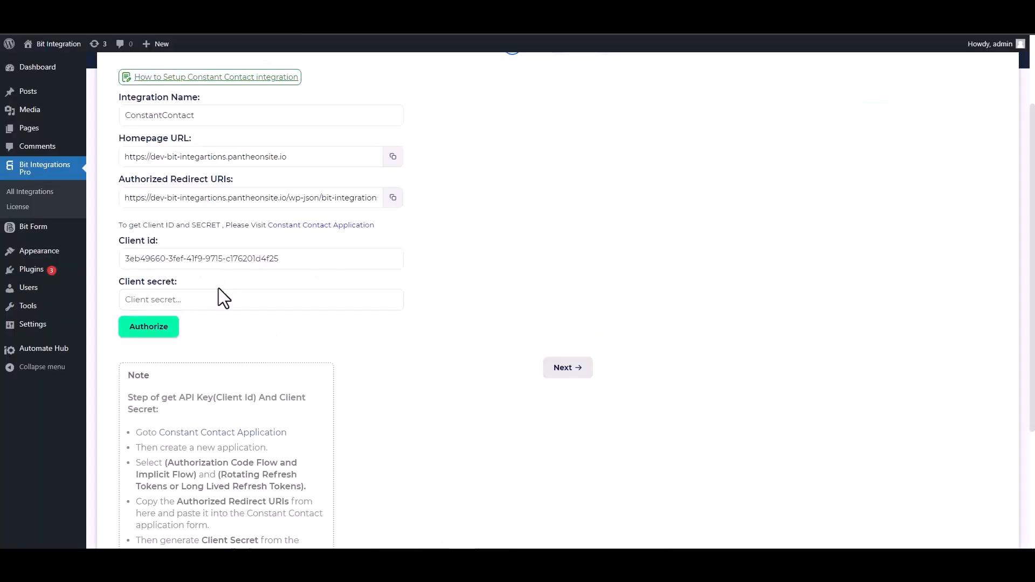
Step: Paste the secret into the Client secret field and start authorization
{"action": "left_click", "coordinate": [210, 296]}
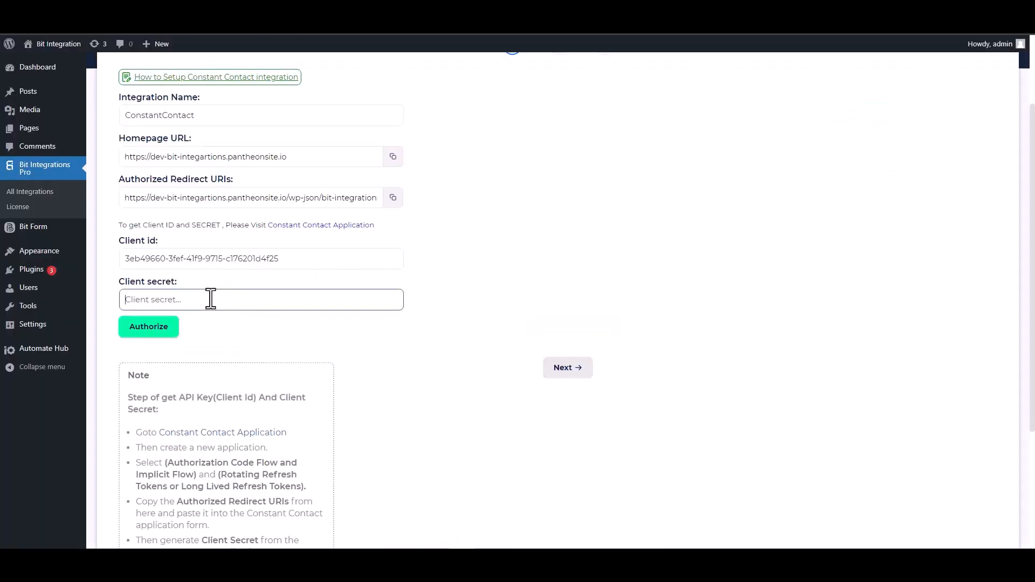
{"action": "key", "text": "ctrl+v"}
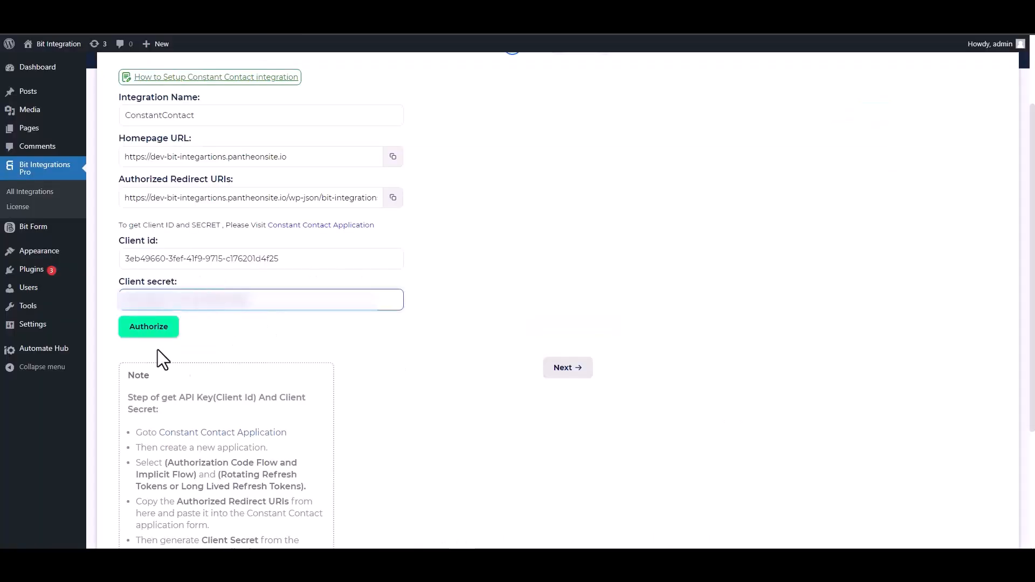
{"action": "left_click", "coordinate": [150, 336]}
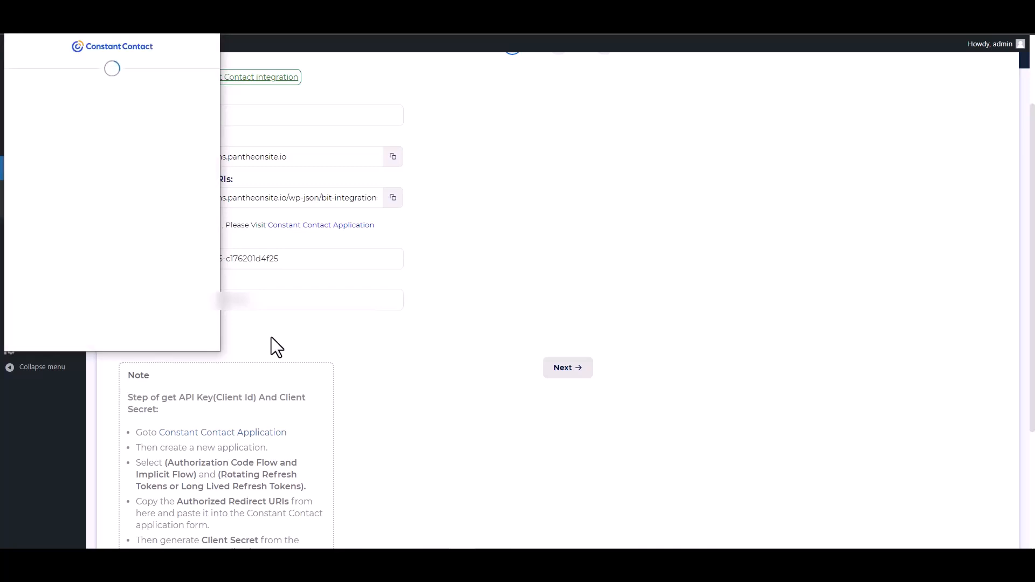
Step: Allow access in the Constant Contact popup, then continue to the source settings
{"action": "left_click", "coordinate": [153, 241]}
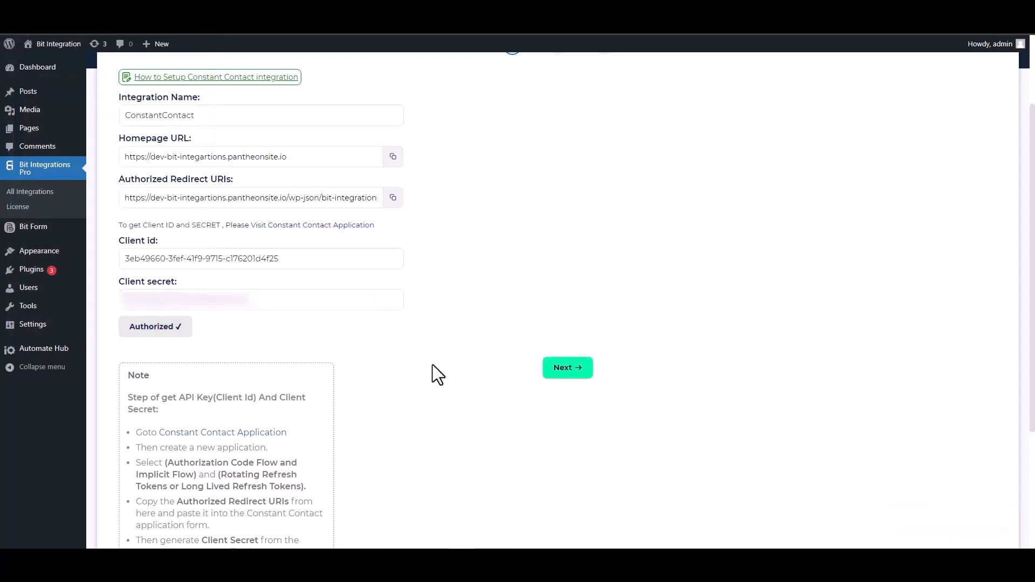
{"action": "left_click", "coordinate": [565, 373]}
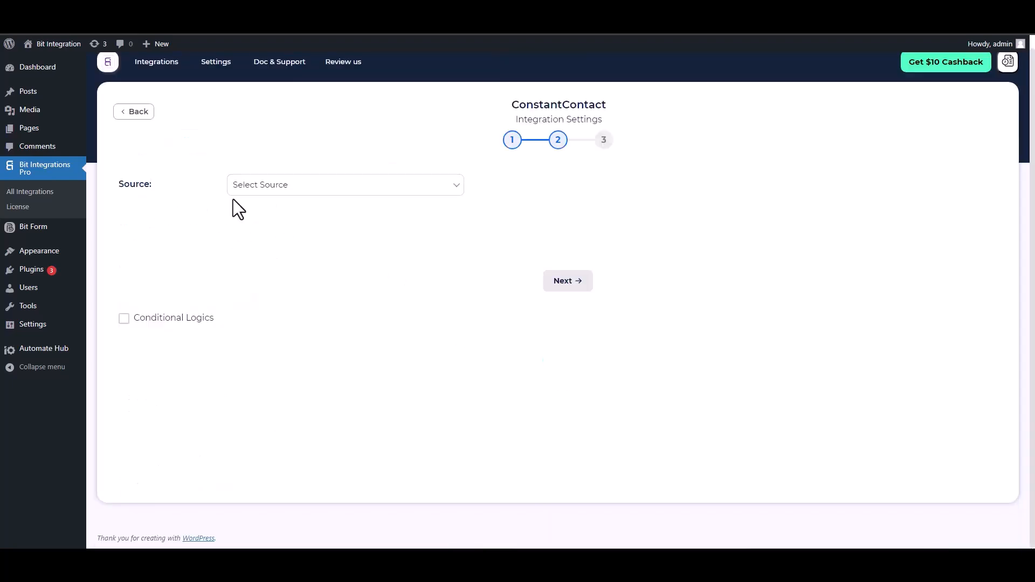
Step: Set the source to Contact and map the form's Email field to Email
{"action": "left_click", "coordinate": [295, 189]}
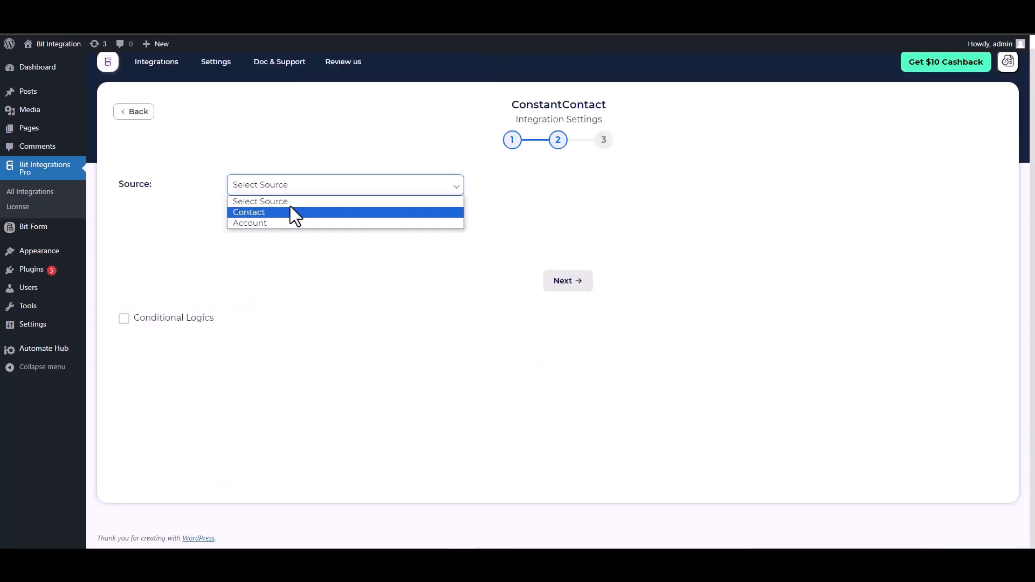
{"action": "left_click", "coordinate": [261, 215]}
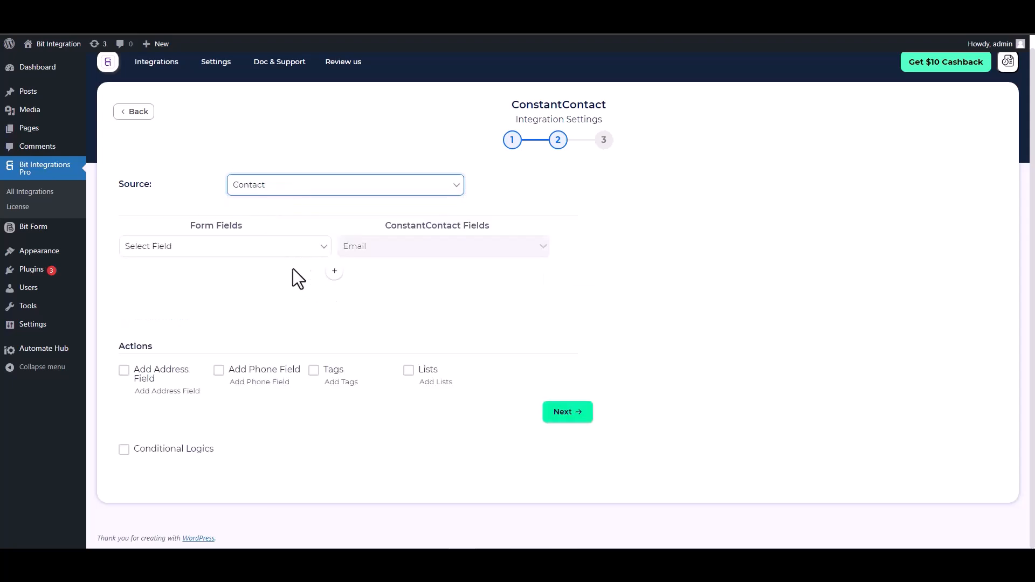
{"action": "scroll", "coordinate": [291, 269], "scroll_direction": "up", "scroll_amount": 1}
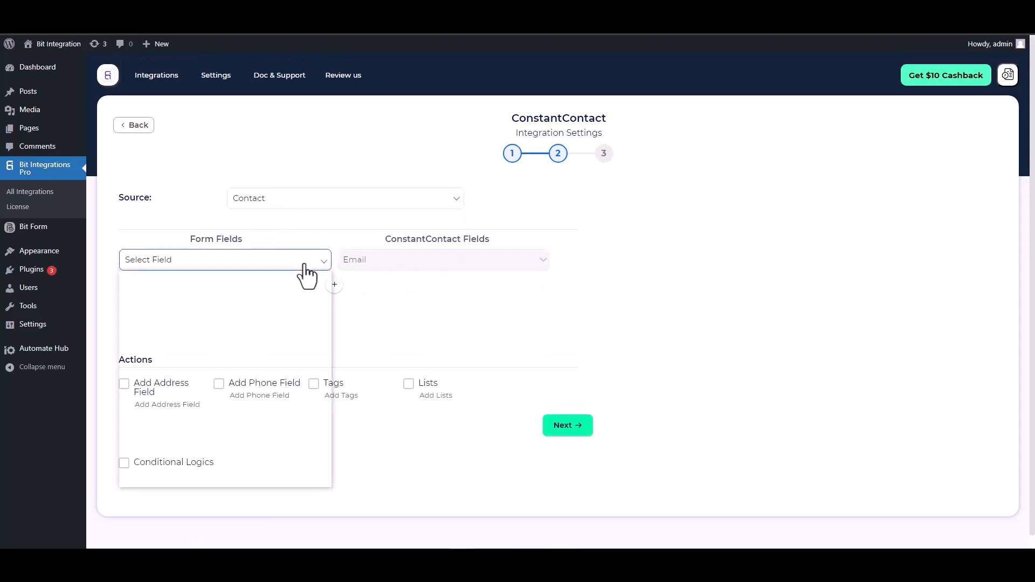
{"action": "left_click", "coordinate": [301, 247]}
{"action": "left_click", "coordinate": [187, 299]}
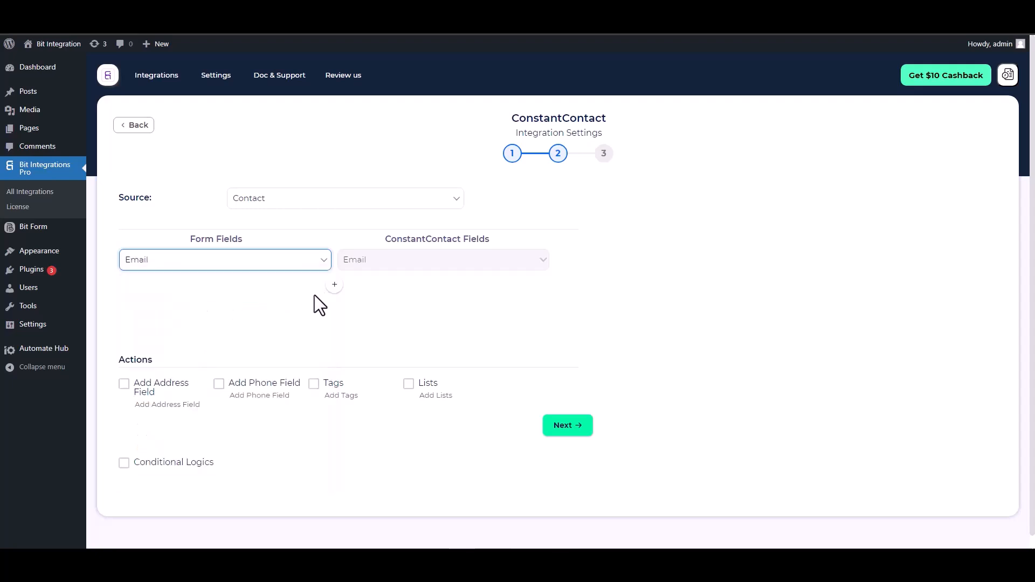
Step: Add mappings of the form's First Name and Last Name to the matching Constant Contact fields
{"action": "left_click", "coordinate": [335, 285]}
{"action": "left_click", "coordinate": [362, 291]}
{"action": "left_click", "coordinate": [362, 314]}
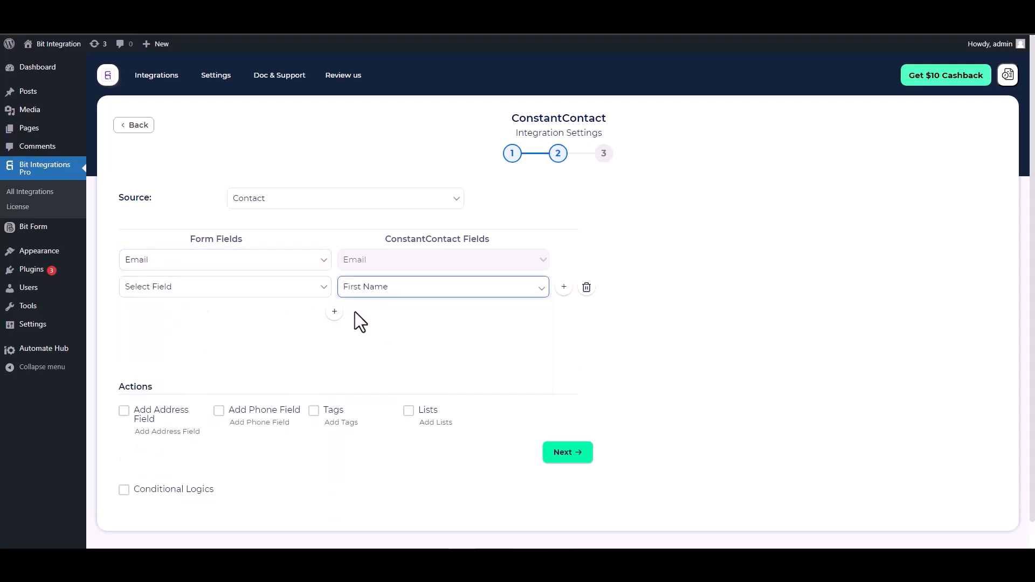
{"action": "left_click", "coordinate": [268, 290]}
{"action": "left_click", "coordinate": [160, 349]}
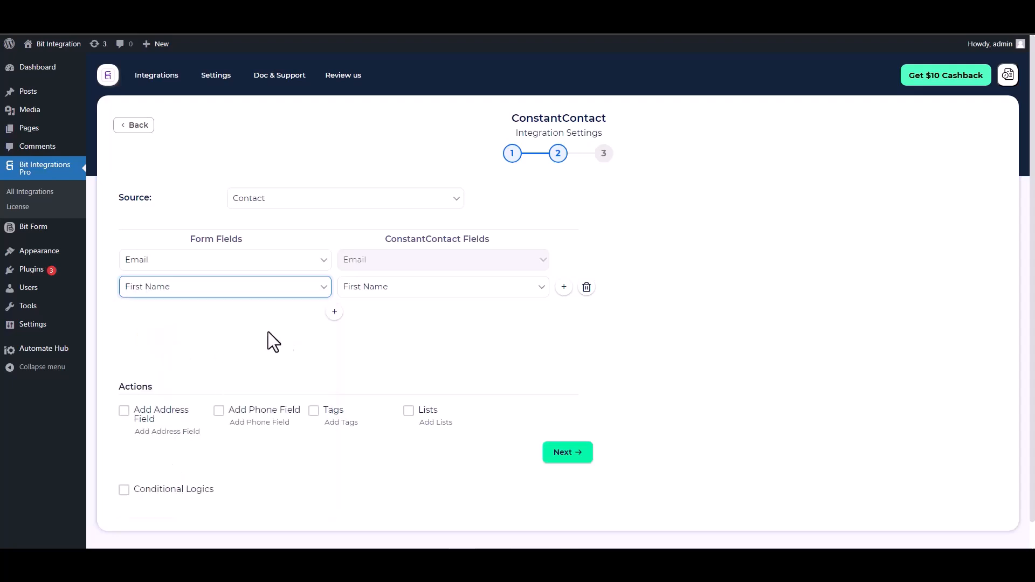
{"action": "left_click", "coordinate": [334, 313]}
{"action": "left_click", "coordinate": [362, 314]}
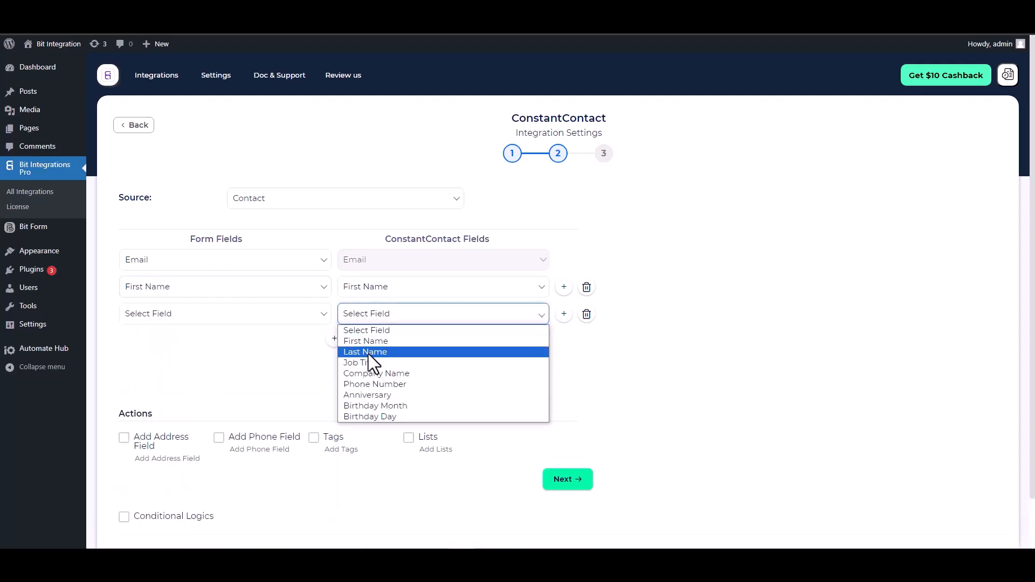
{"action": "left_click", "coordinate": [365, 352]}
{"action": "left_click", "coordinate": [254, 322]}
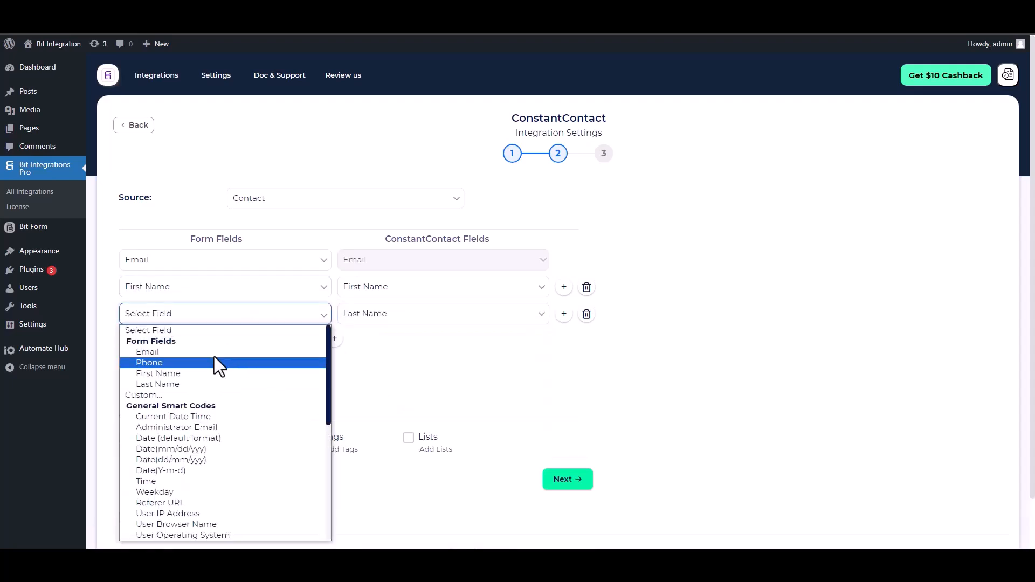
{"action": "left_click", "coordinate": [162, 383]}
Step: Map the form's Phone field to Constant Contact's Phone Number
{"action": "left_click", "coordinate": [335, 339]}
{"action": "left_click", "coordinate": [367, 341]}
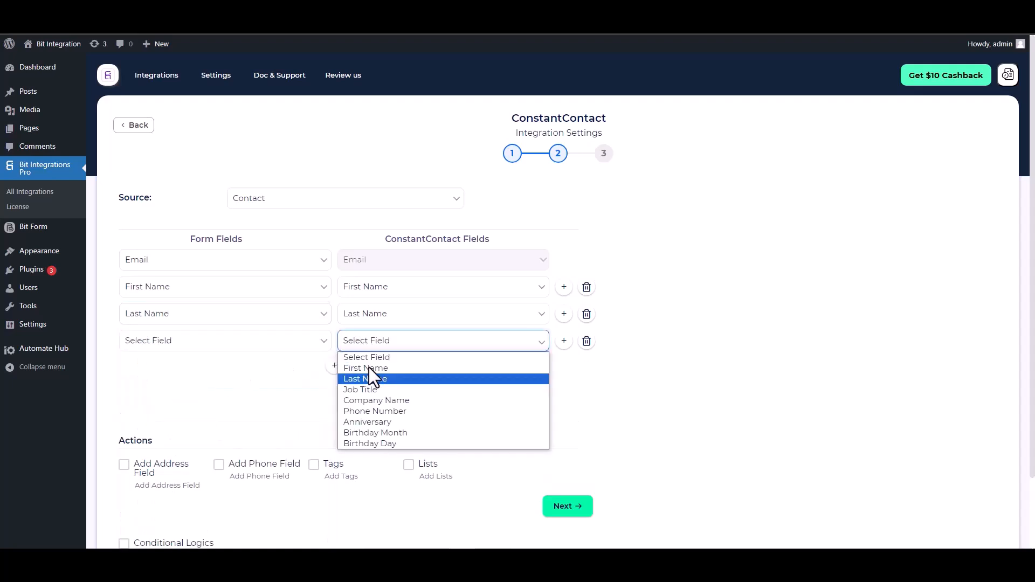
{"action": "left_click", "coordinate": [369, 412]}
{"action": "left_click", "coordinate": [278, 344]}
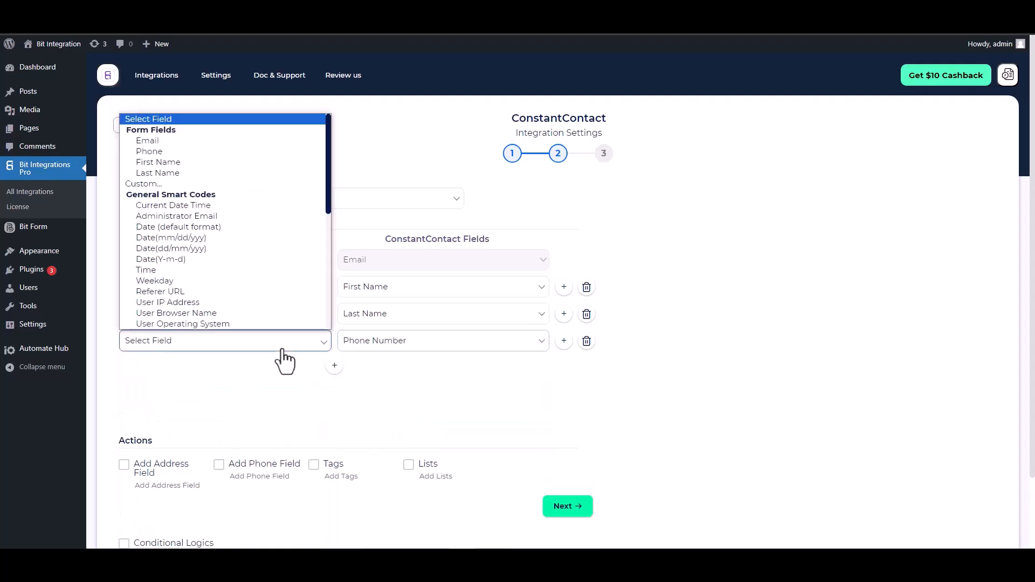
{"action": "left_click", "coordinate": [165, 153]}
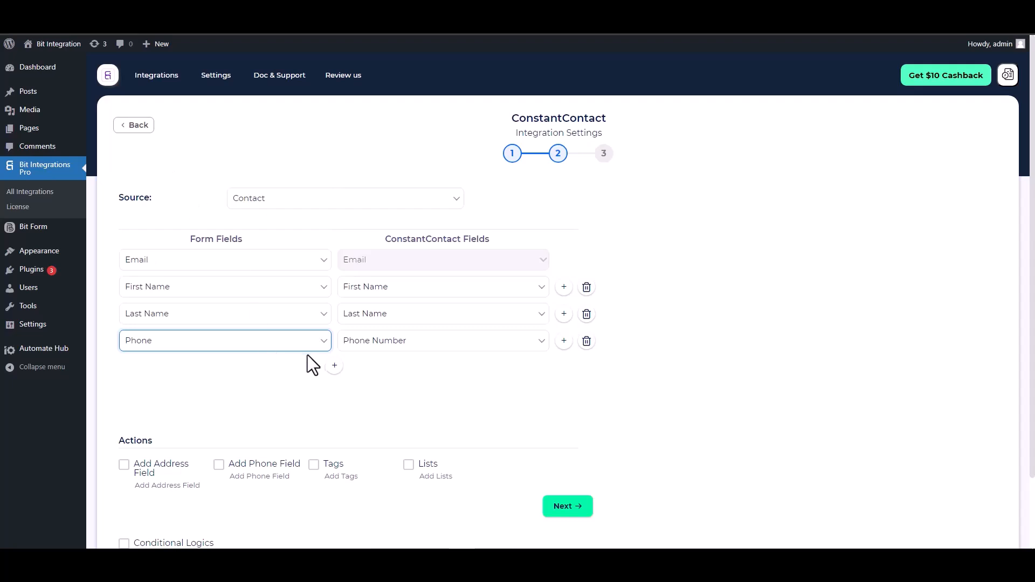
{"action": "scroll", "coordinate": [307, 358], "scroll_direction": "down", "scroll_amount": 2}
{"action": "left_click_drag", "start_coordinate": [154, 358], "coordinate": [120, 359]}
Step: Leave conditional logic off, then finish and save the Constant Contact integration
{"action": "left_click", "coordinate": [162, 360]}
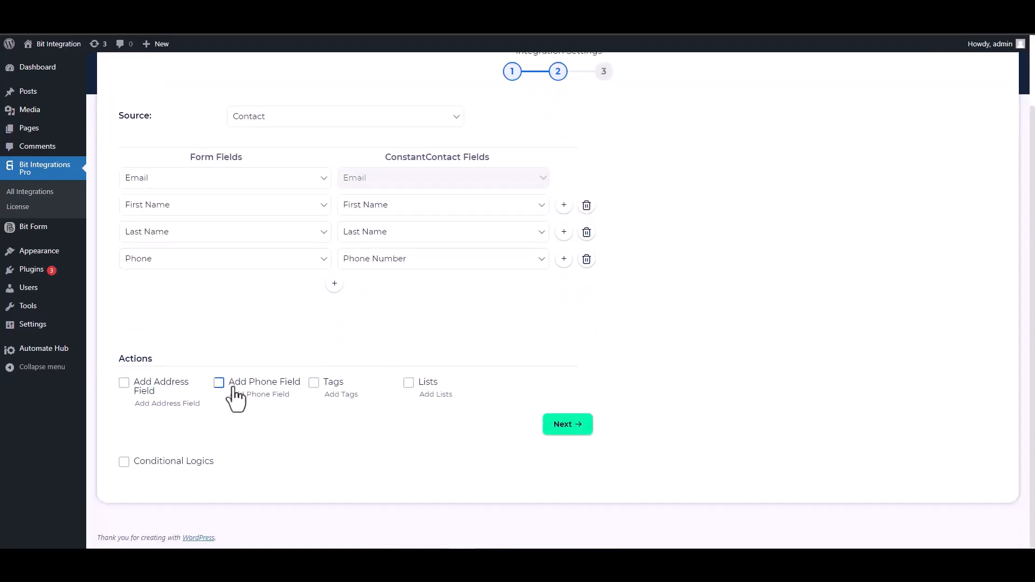
{"action": "left_click", "coordinate": [130, 463]}
{"action": "scroll", "coordinate": [269, 412], "scroll_direction": "down", "scroll_amount": 2}
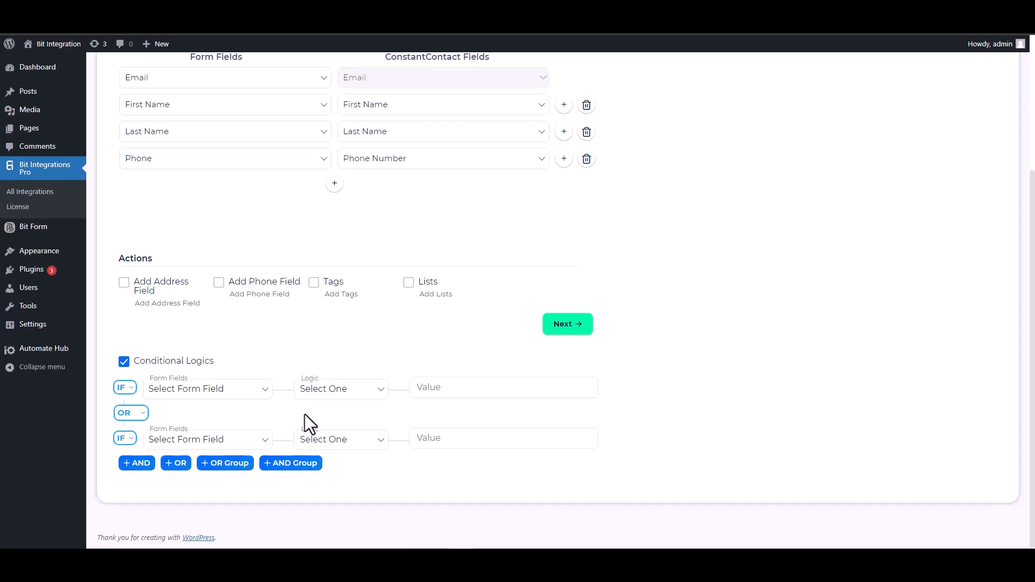
{"action": "left_click", "coordinate": [124, 362]}
{"action": "scroll", "coordinate": [487, 442], "scroll_direction": "up", "scroll_amount": 1}
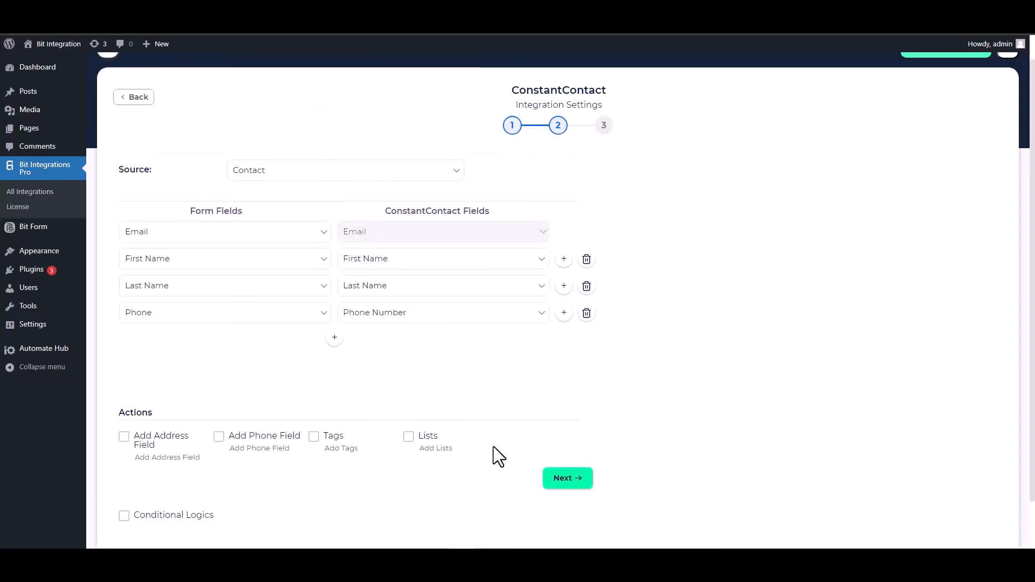
{"action": "left_click", "coordinate": [563, 479]}
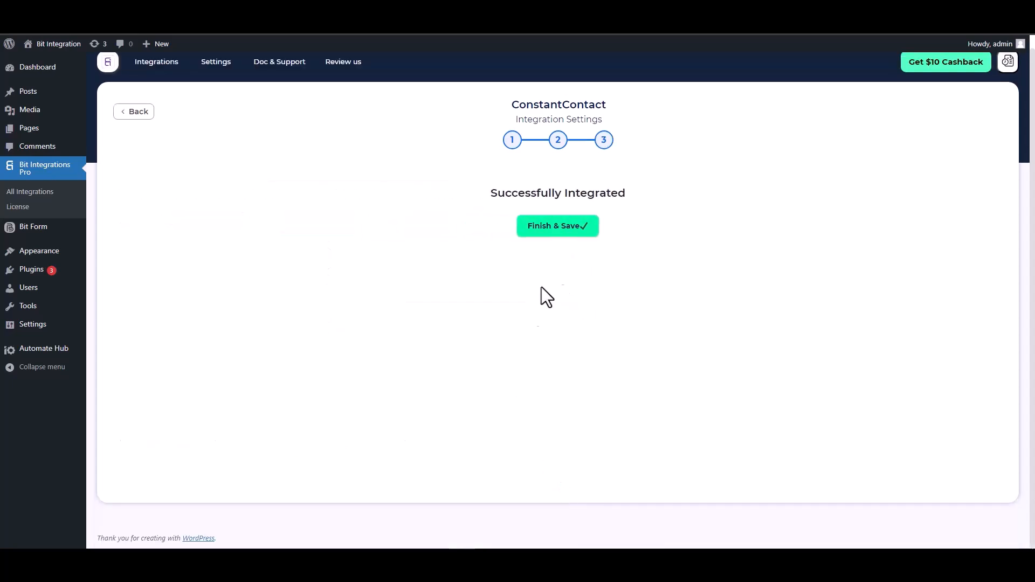
{"action": "left_click", "coordinate": [555, 233]}
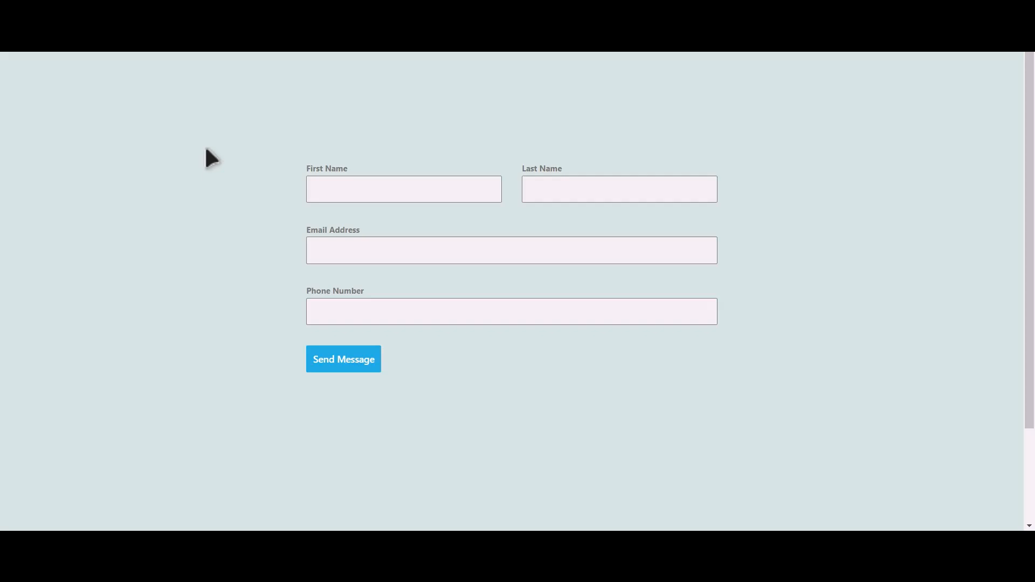
Step: Fill the form with first name Bit, last name Integrations, an e-mail and a phone number, and submit it
{"action": "left_click", "coordinate": [420, 192]}
{"action": "key", "text": "Tab"}
{"action": "type", "text": "Inte"}
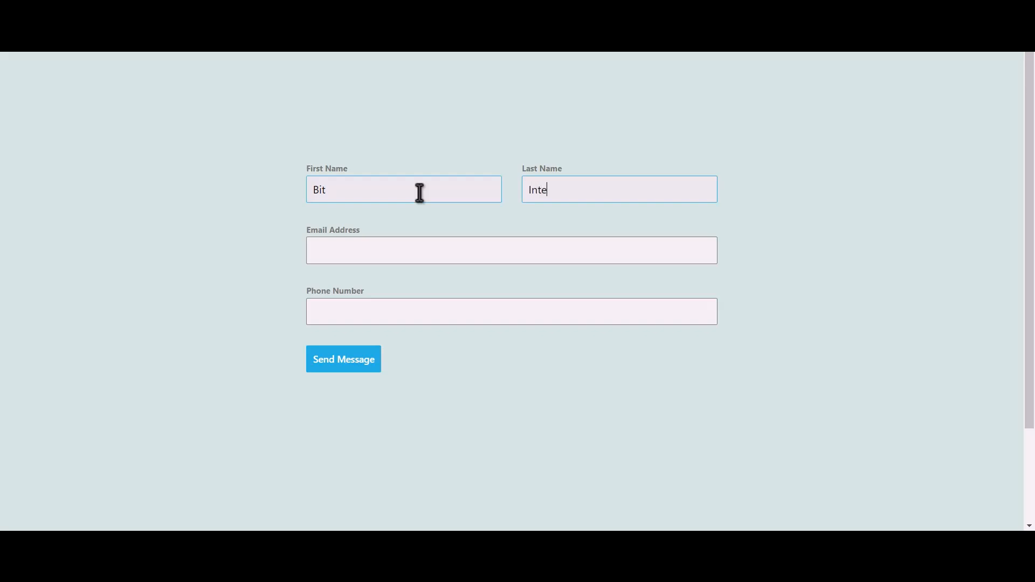
{"action": "type", "text": "grations"}
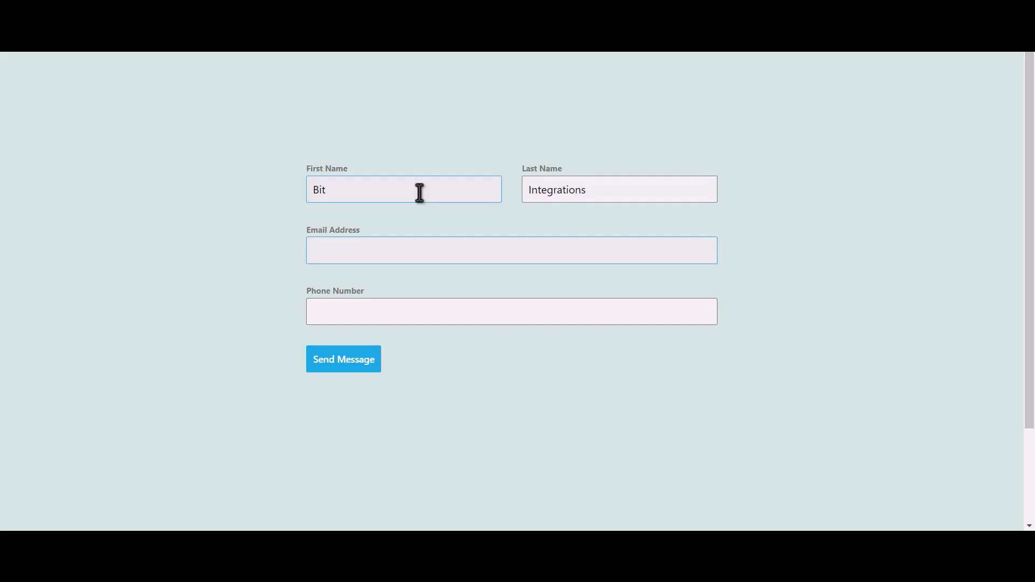
{"action": "key", "text": "Tab"}
{"action": "type", "text": "444555666"}
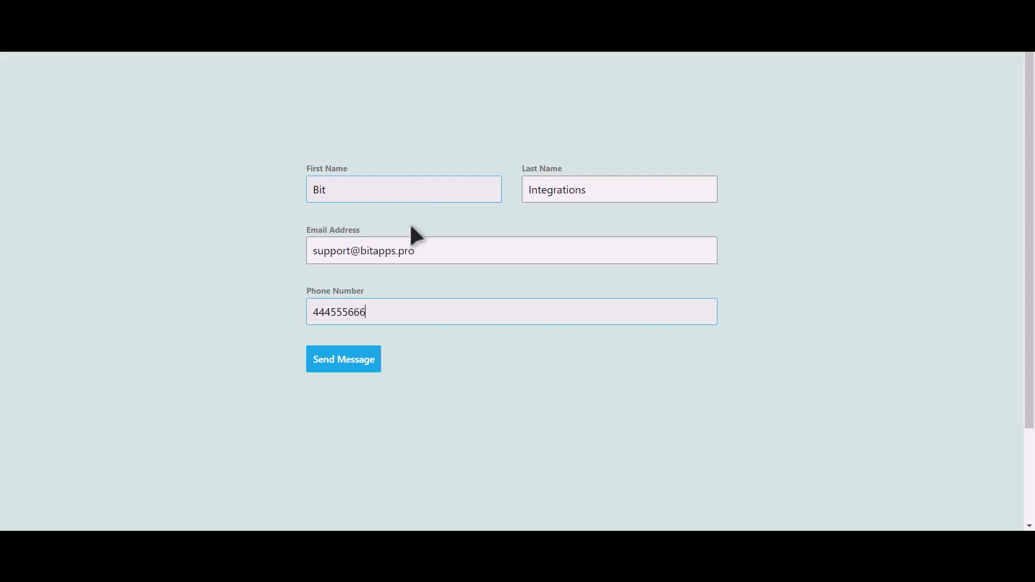
{"action": "left_click", "coordinate": [353, 364]}
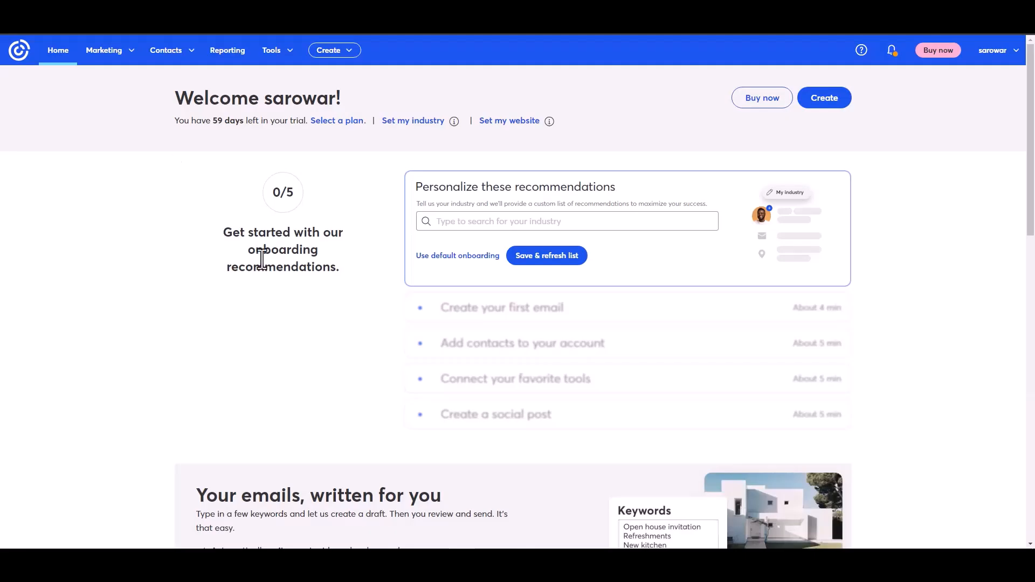
Step: Open All contacts and view the details of the new API-added test contact
{"action": "left_click", "coordinate": [182, 54]}
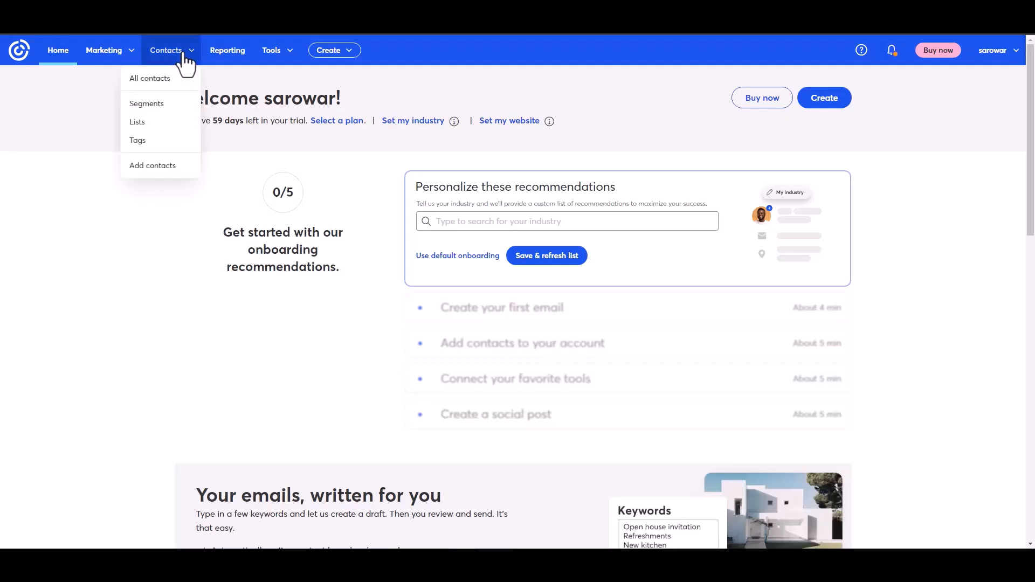
{"action": "left_click", "coordinate": [154, 80]}
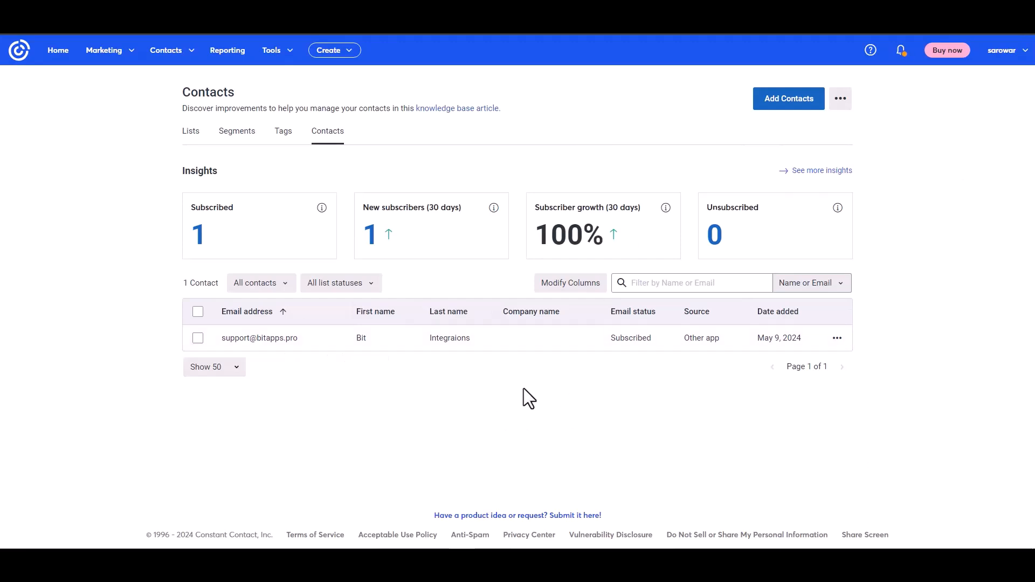
{"action": "left_click", "coordinate": [268, 338]}
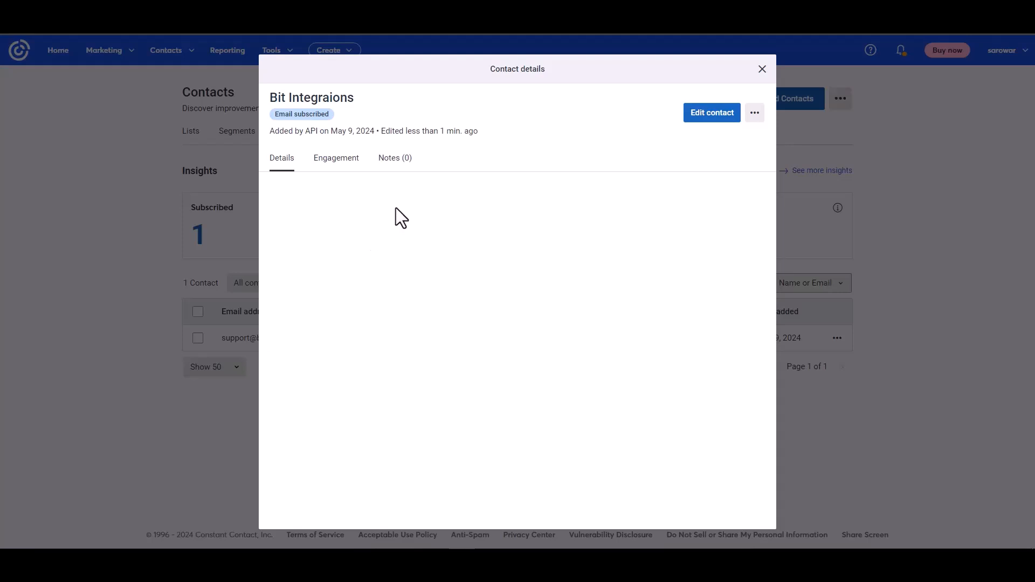
{"action": "left_click_drag", "start_coordinate": [275, 131], "coordinate": [343, 130]}
{"action": "left_click", "coordinate": [414, 279]}
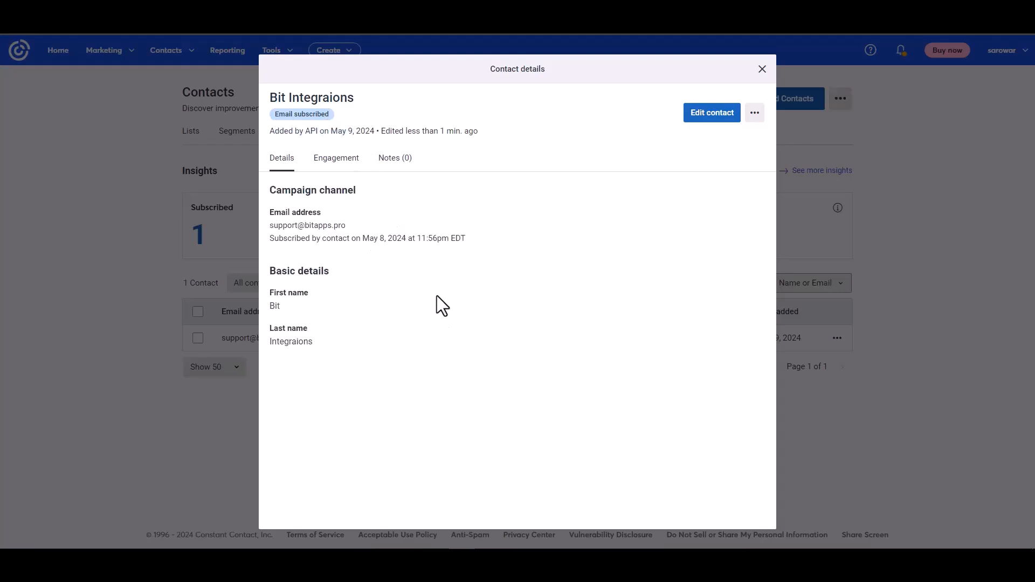